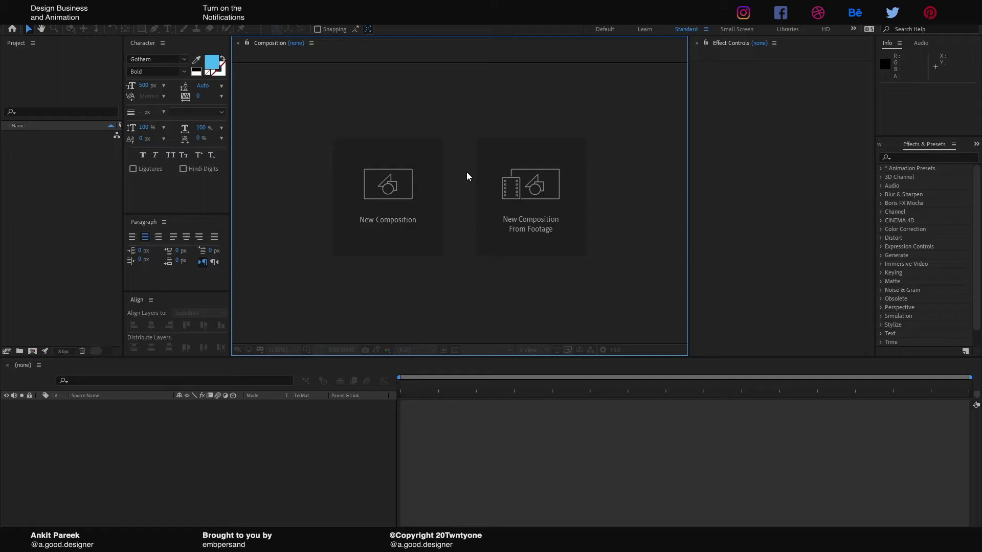
Create a 1080×1080, 30 fps composition named Render, 0:01:30:00 long
{"action": "left_click", "coordinate": [389, 201]}
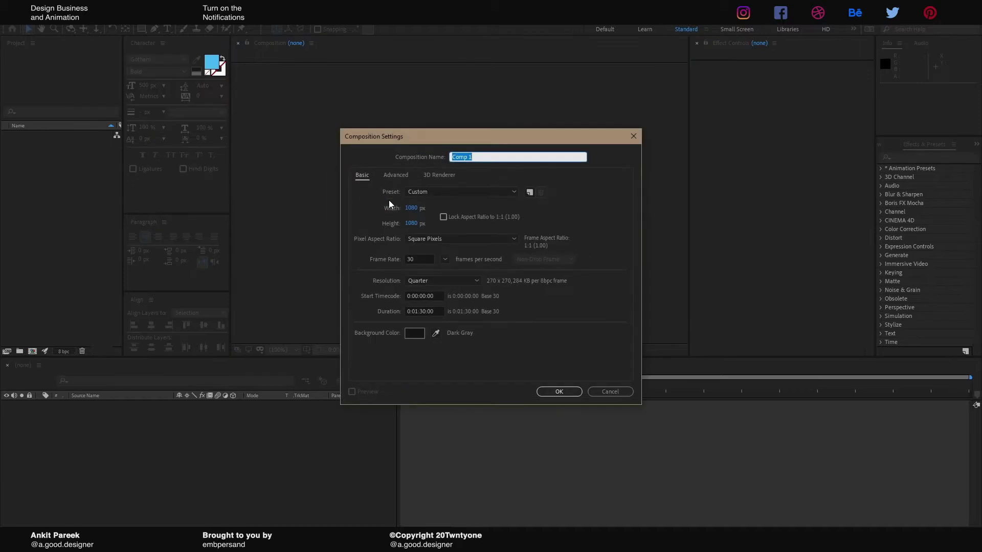
{"action": "type", "text": "Render"}
{"action": "key", "text": "Tab"}
{"action": "key", "text": "Tab"}
{"action": "key", "text": "Tab"}
{"action": "key", "text": "Tab"}
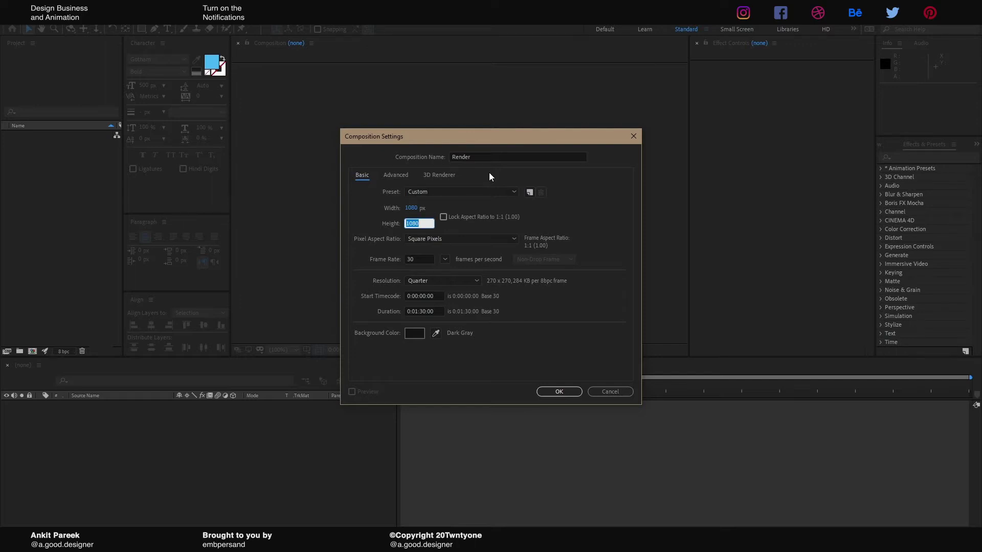
{"action": "left_click", "coordinate": [433, 312]}
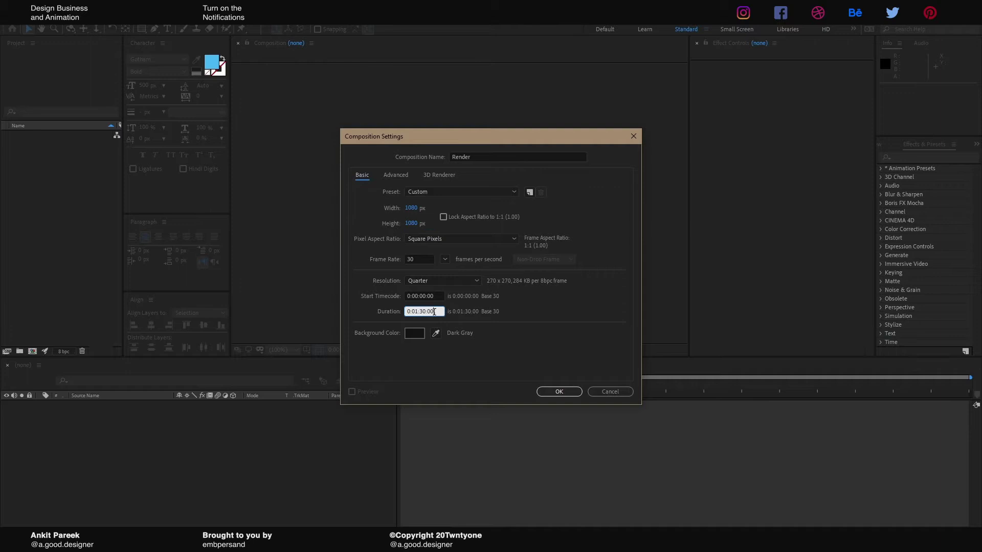
{"action": "left_click", "coordinate": [566, 396]}
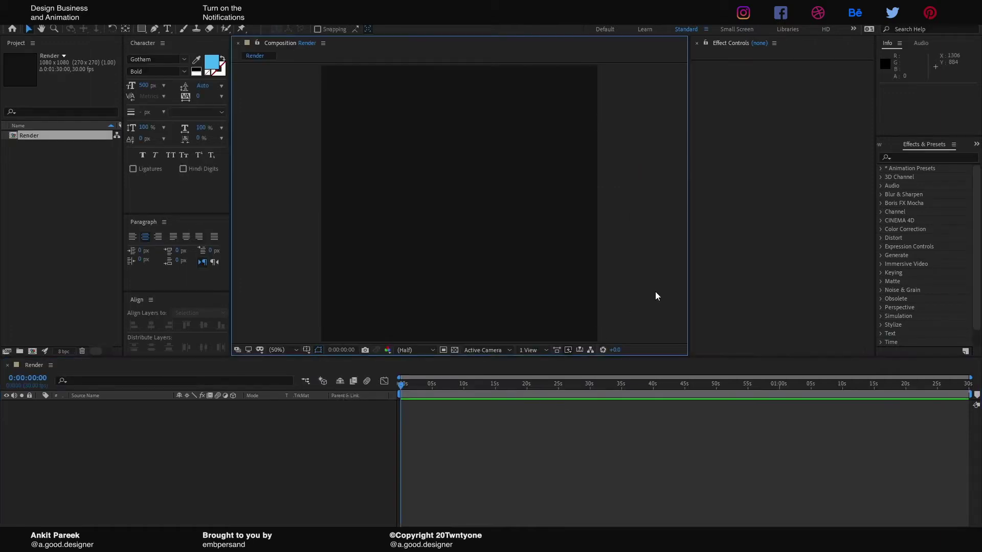
Find the Oriental-sign night street photo in the 'street at night' results and download it
{"action": "left_click", "coordinate": [26, 221]}
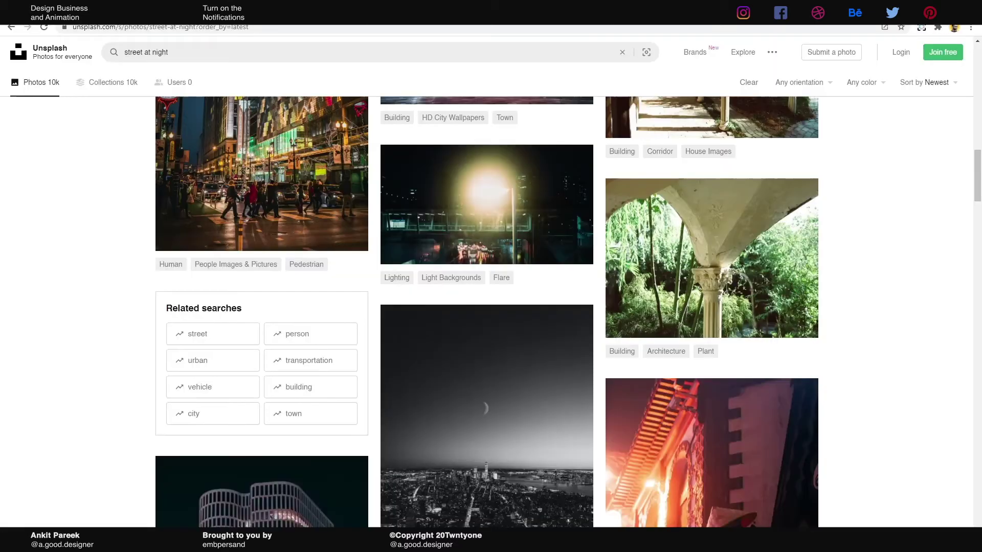
{"action": "scroll", "coordinate": [421, 326], "scroll_direction": "up", "scroll_amount": 10}
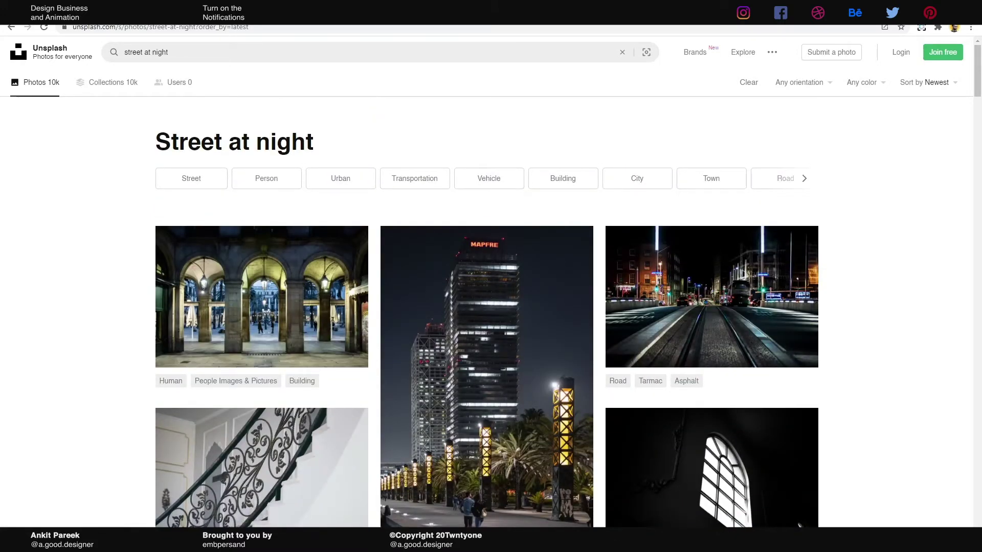
{"action": "scroll", "coordinate": [441, 298], "scroll_direction": "down", "scroll_amount": 9}
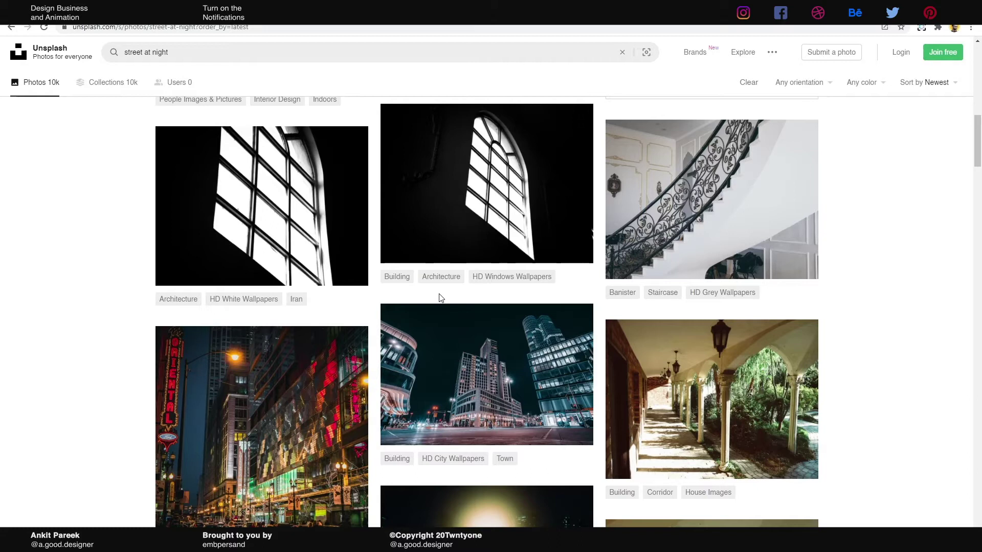
{"action": "scroll", "coordinate": [441, 302], "scroll_direction": "down", "scroll_amount": 7}
{"action": "scroll", "coordinate": [438, 307], "scroll_direction": "up", "scroll_amount": 7}
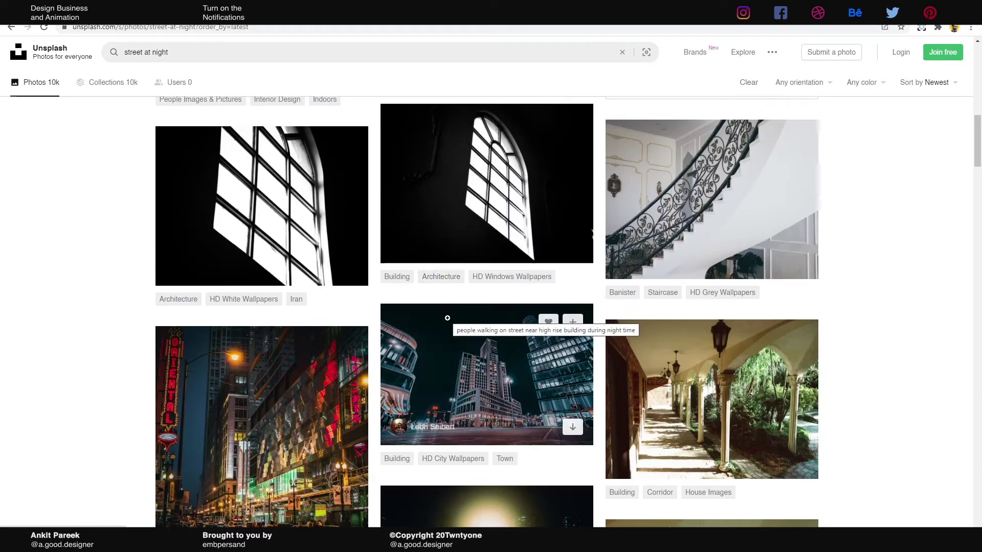
{"action": "scroll", "coordinate": [448, 319], "scroll_direction": "down", "scroll_amount": 3}
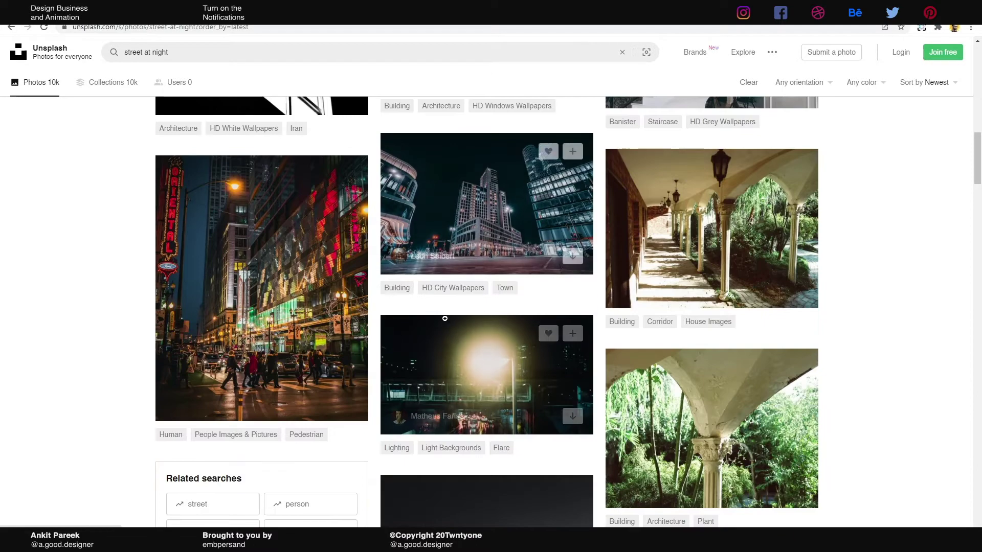
{"action": "left_click", "coordinate": [253, 320]}
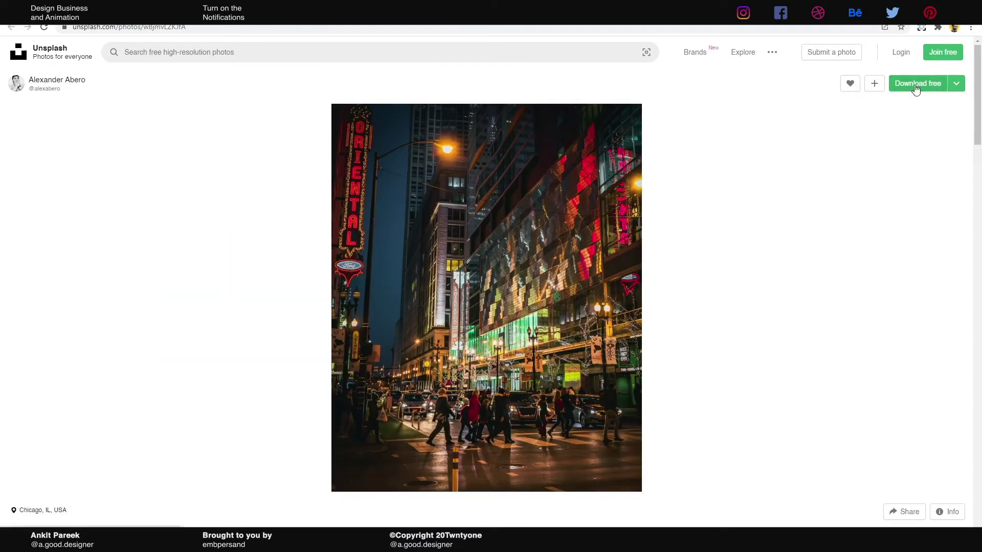
{"action": "left_click", "coordinate": [915, 84]}
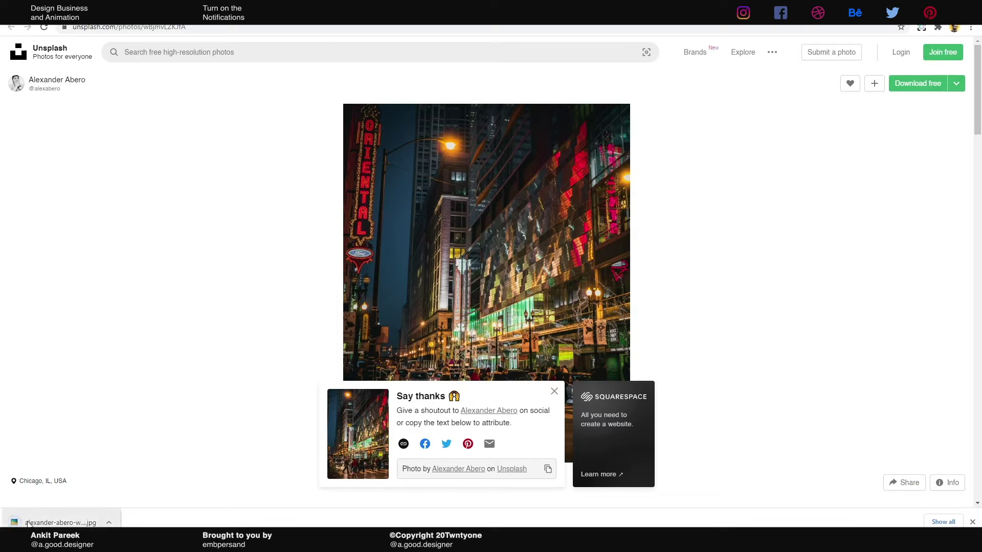
Import the street photo into Render, fit it to comp width and shift it 130 px up
{"action": "left_click_drag", "start_coordinate": [28, 523], "coordinate": [42, 225]}
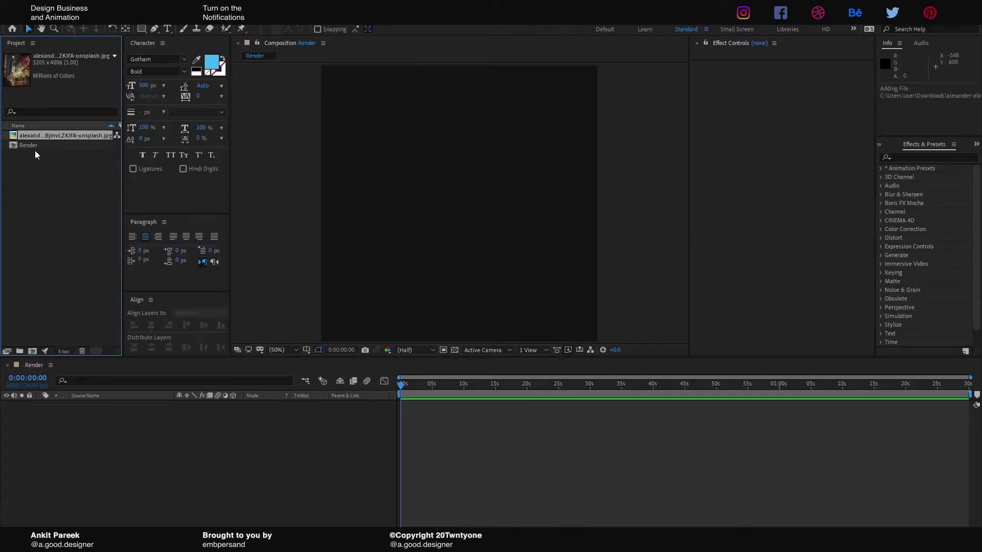
{"action": "left_click_drag", "start_coordinate": [39, 131], "coordinate": [165, 492]}
{"action": "right_click", "coordinate": [462, 260]}
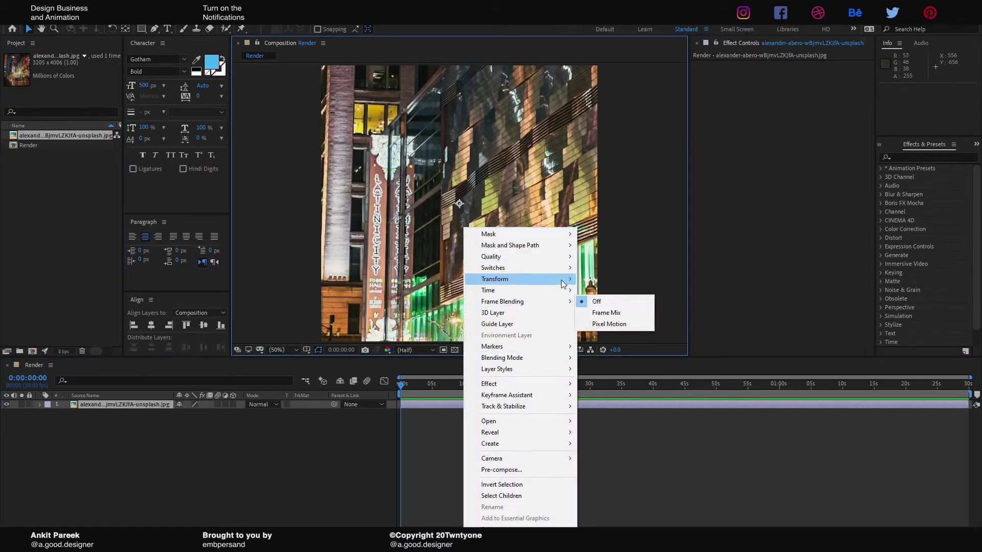
{"action": "mouse_move", "coordinate": [553, 280]}
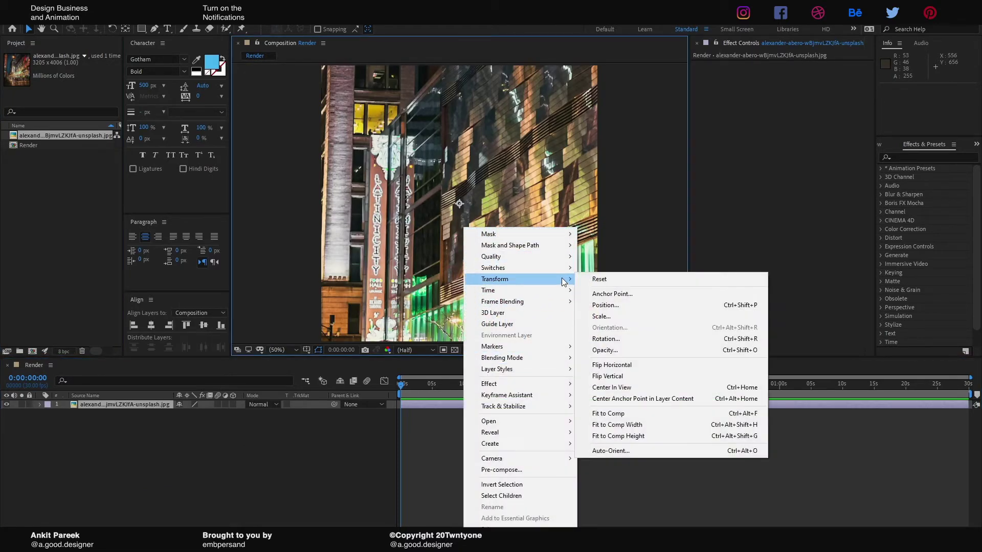
{"action": "left_click", "coordinate": [692, 424]}
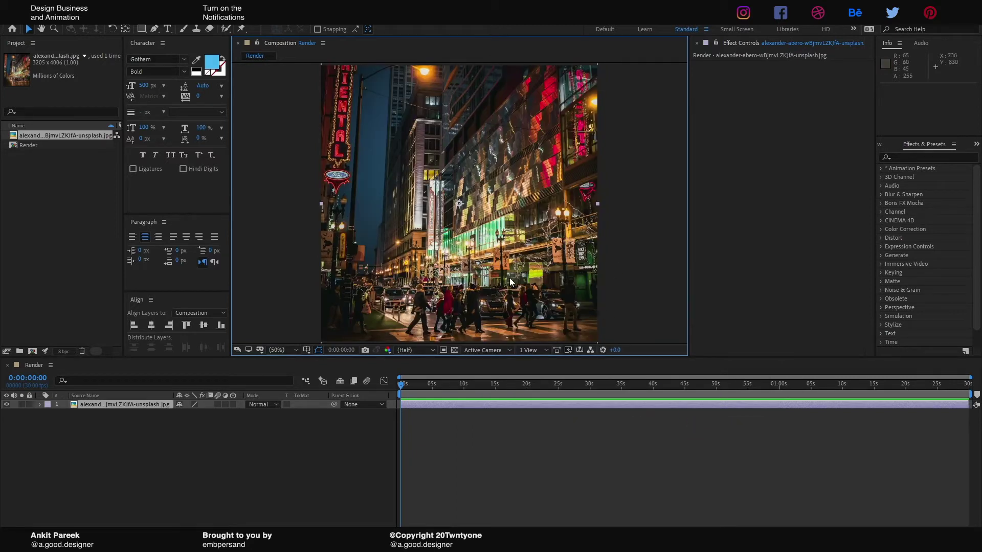
{"action": "left_click_drag", "start_coordinate": [509, 277], "coordinate": [511, 247]}
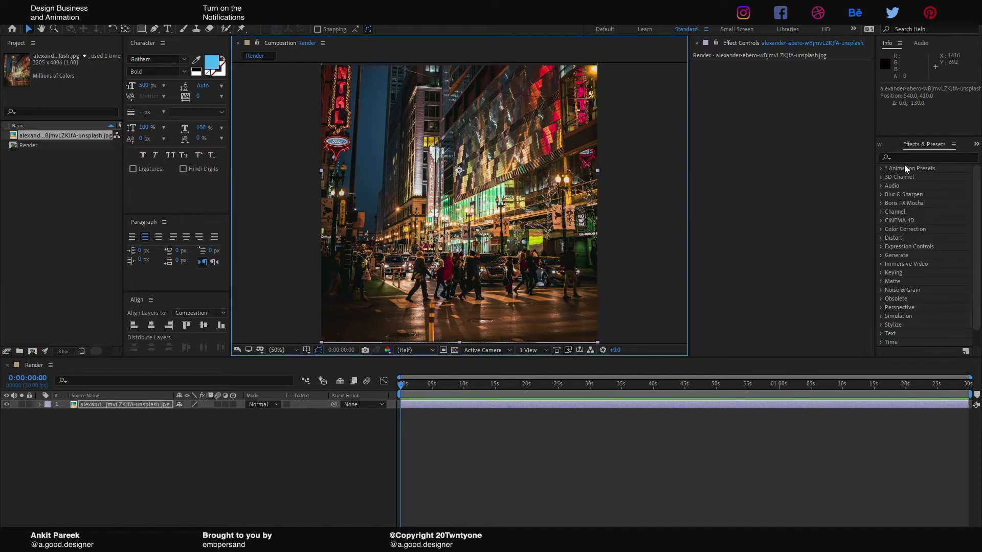
Apply CC Kaleida to the photo layer and set its Size to 100
{"action": "left_click", "coordinate": [916, 156]}
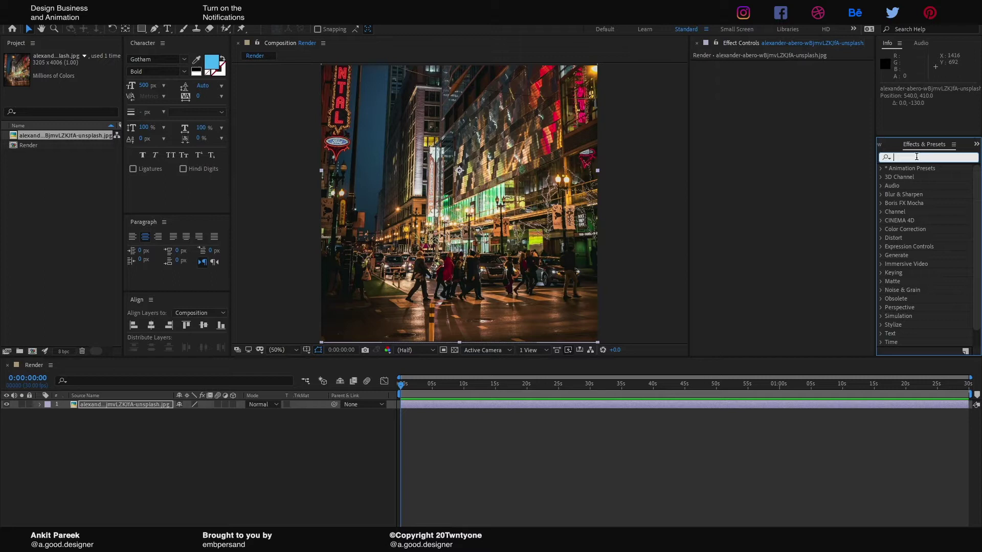
{"action": "type", "text": "cc"}
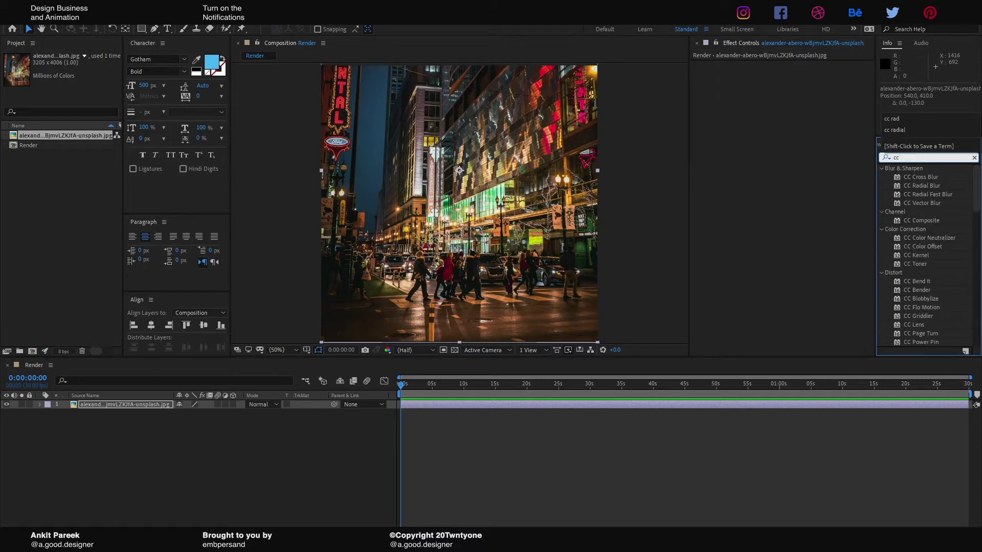
{"action": "type", "text": " kal"}
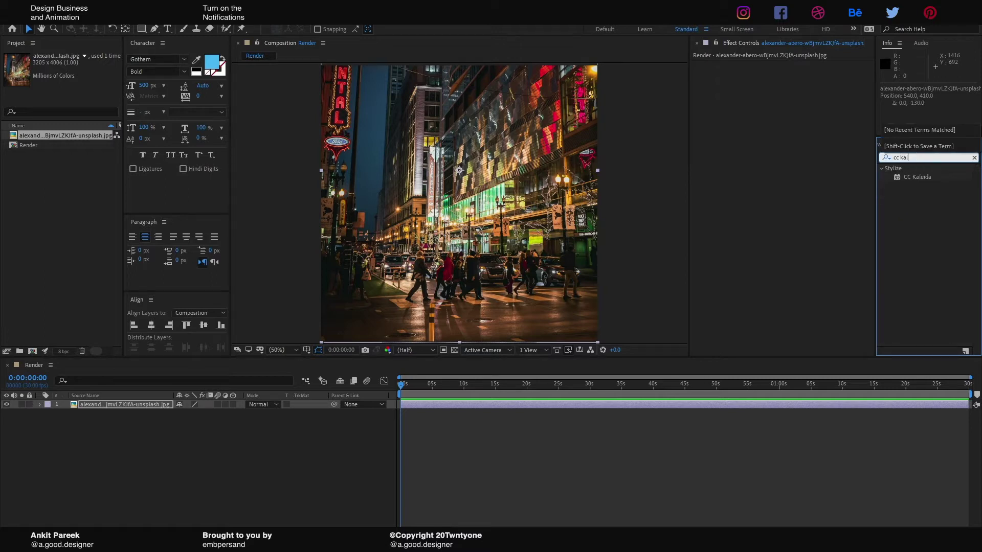
{"action": "left_click", "coordinate": [917, 177]}
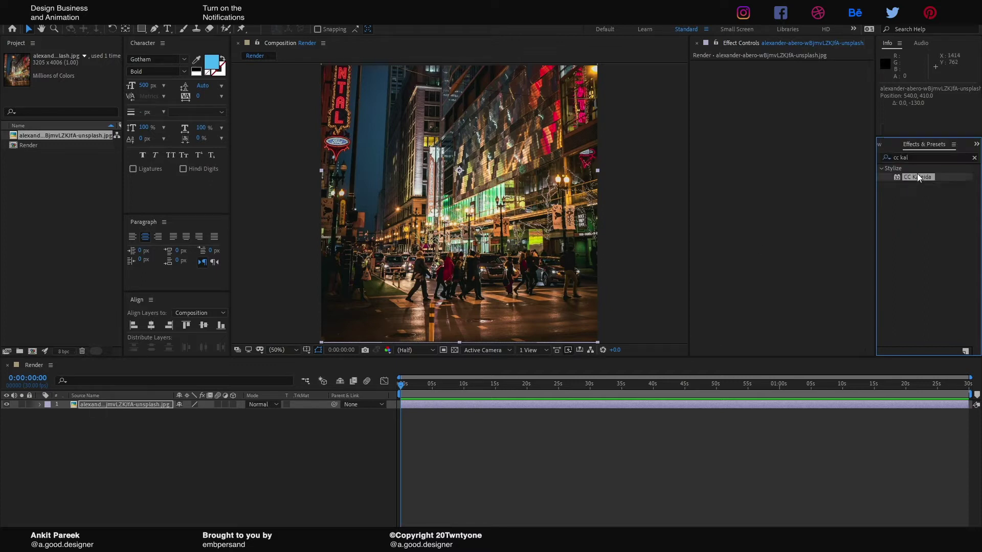
{"action": "left_click_drag", "start_coordinate": [916, 176], "coordinate": [761, 154]}
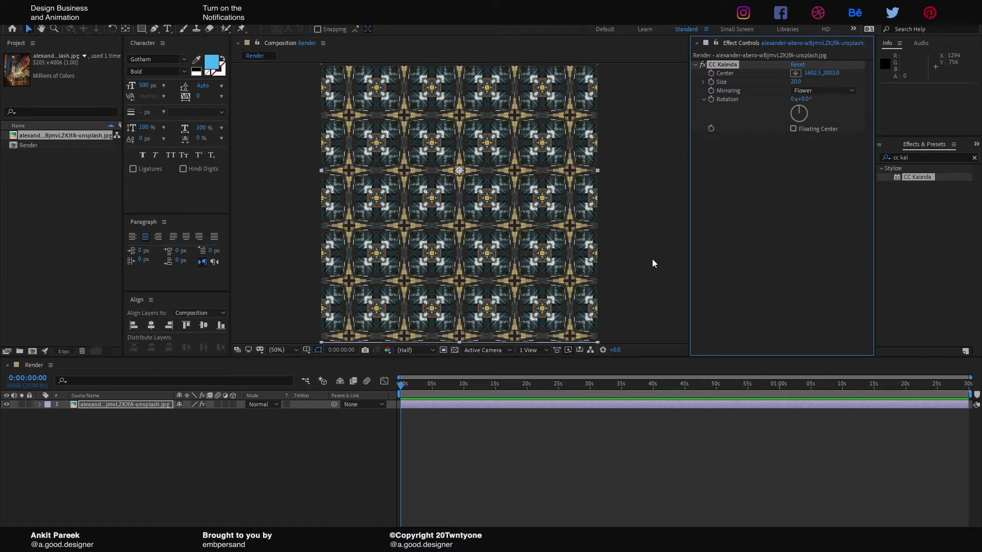
{"action": "left_click", "coordinate": [796, 83]}
{"action": "type", "text": "100"}
{"action": "key", "text": "Return"}
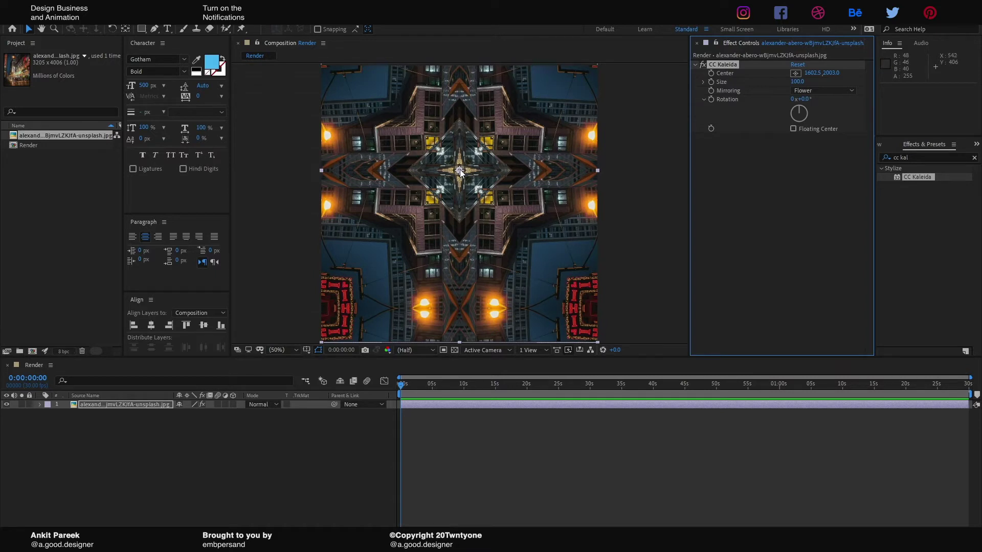
Show the Title/Action Safe guides in the composition viewer
{"action": "left_click", "coordinate": [606, 250]}
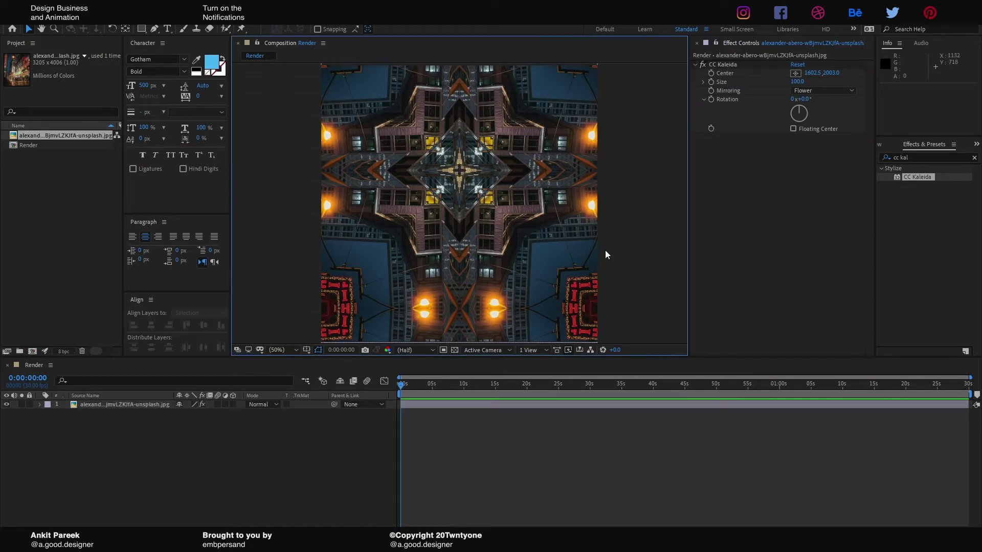
{"action": "left_click", "coordinate": [308, 349]}
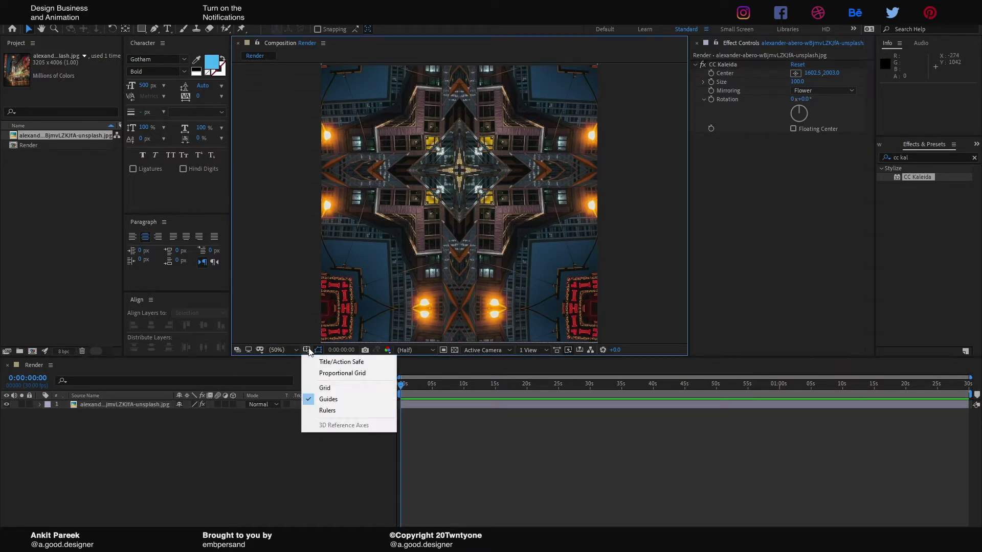
{"action": "left_click", "coordinate": [359, 365]}
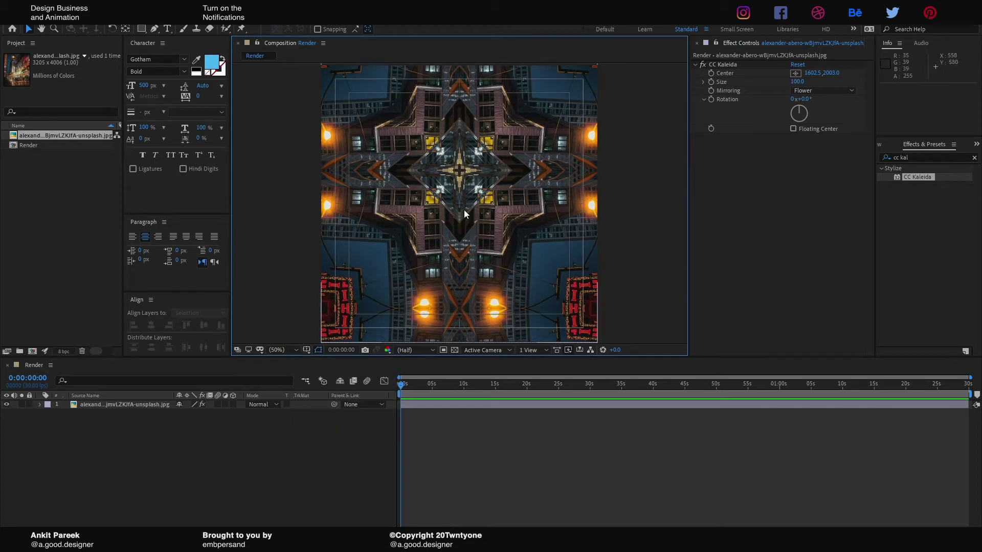
Drag the CC Kaleida centre to 5.9, 3617.4 for a dark-centred, four-way mirrored pattern
{"action": "left_click", "coordinate": [738, 63]}
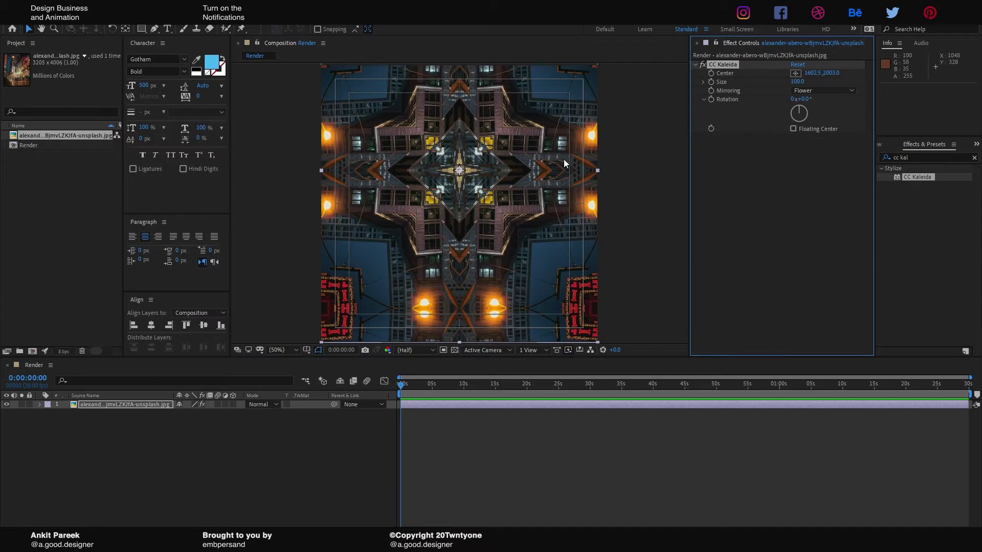
{"action": "left_click_drag", "start_coordinate": [461, 175], "coordinate": [470, 206]}
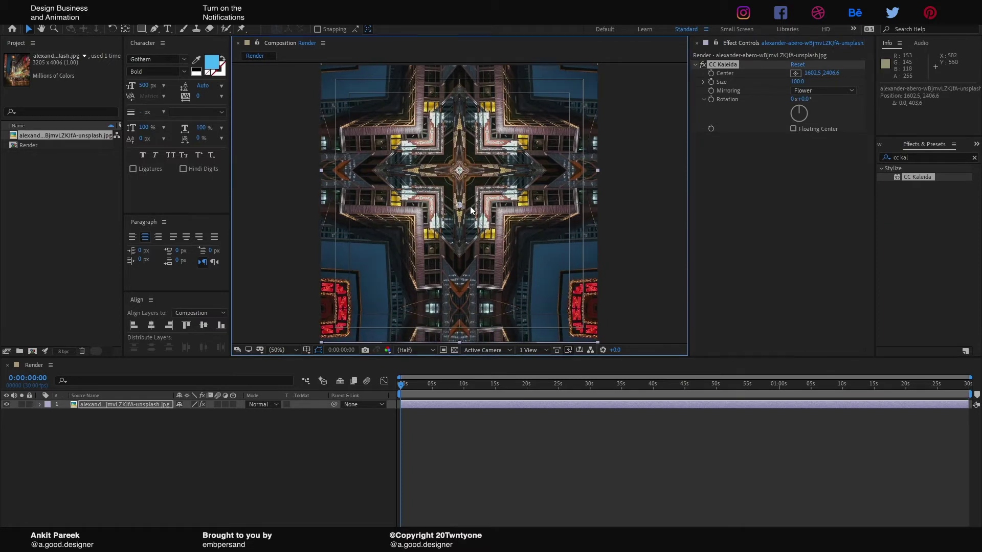
{"action": "left_click_drag", "start_coordinate": [459, 173], "coordinate": [462, 204]}
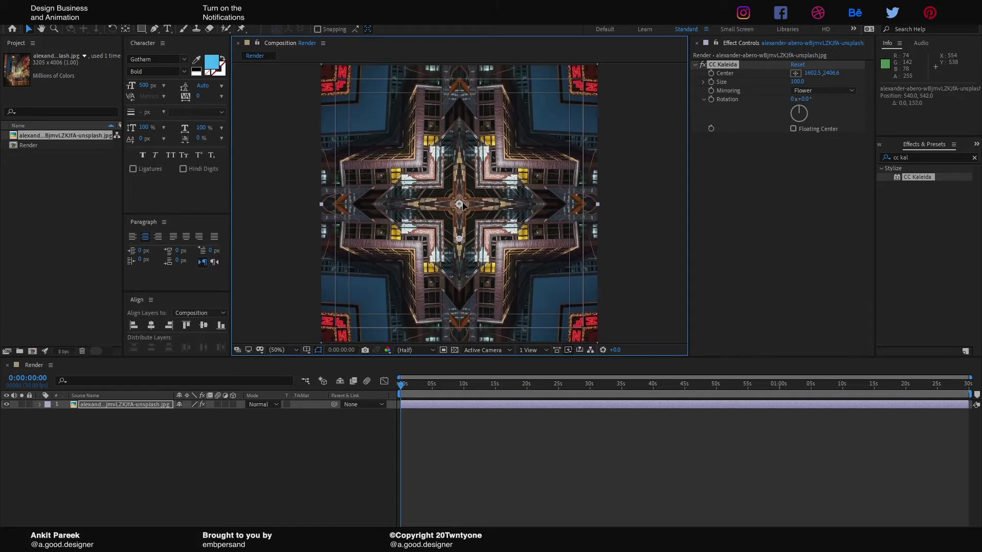
{"action": "left_click_drag", "start_coordinate": [461, 240], "coordinate": [324, 344]}
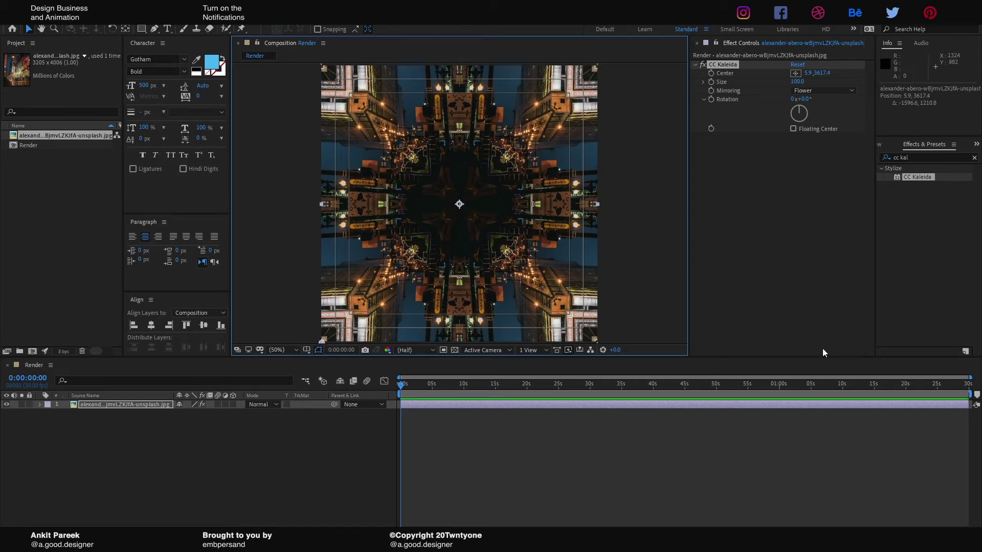
{"action": "left_click", "coordinate": [757, 286]}
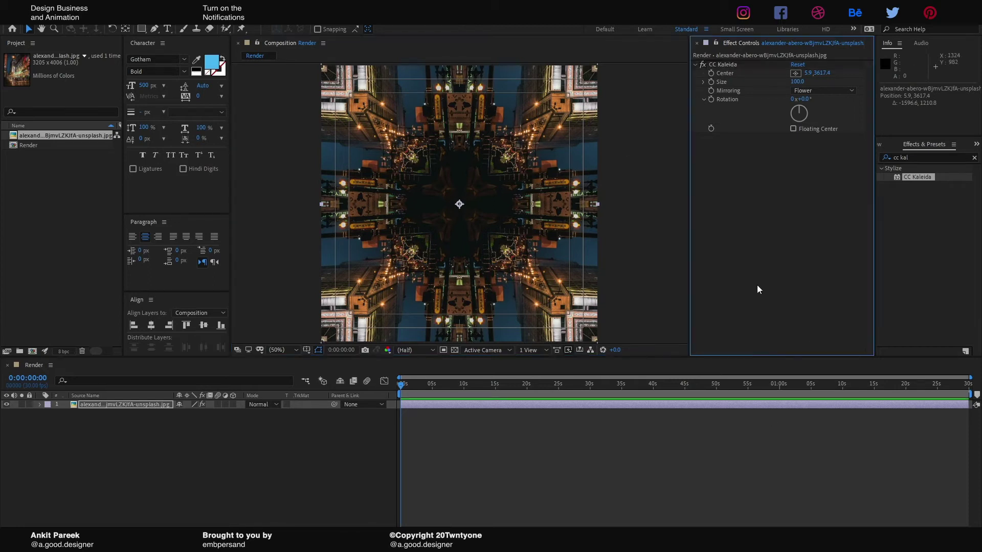
Drive CC Kaleida Rotation with the expression time*30 and preview the spinning pattern
{"action": "left_click", "coordinate": [711, 99], "text": "alt"}
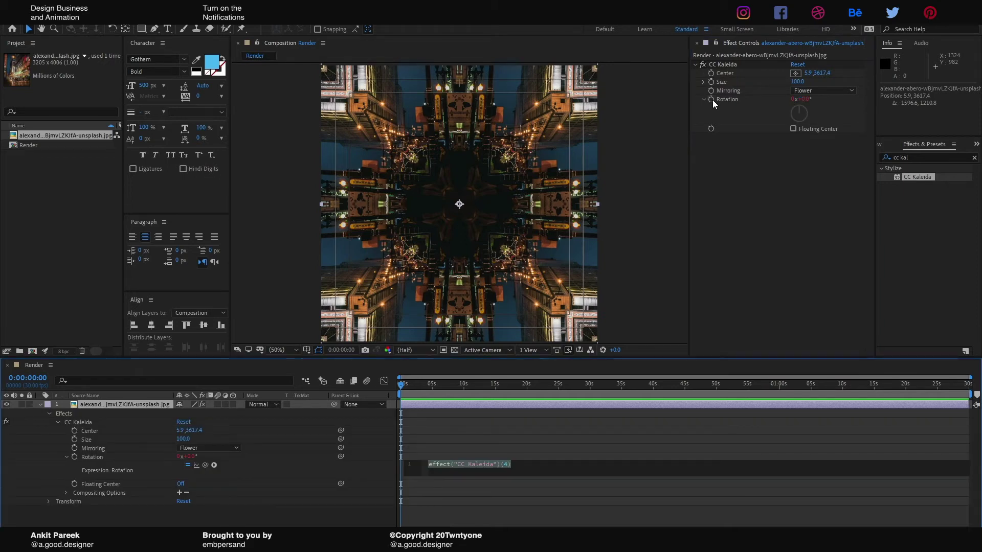
{"action": "type", "text": "tim"}
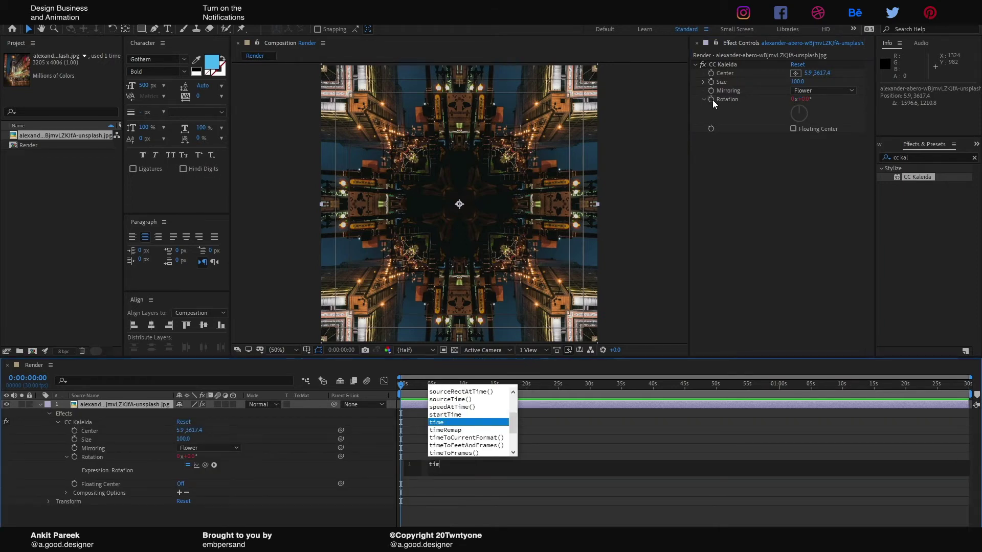
{"action": "type", "text": "e*30"}
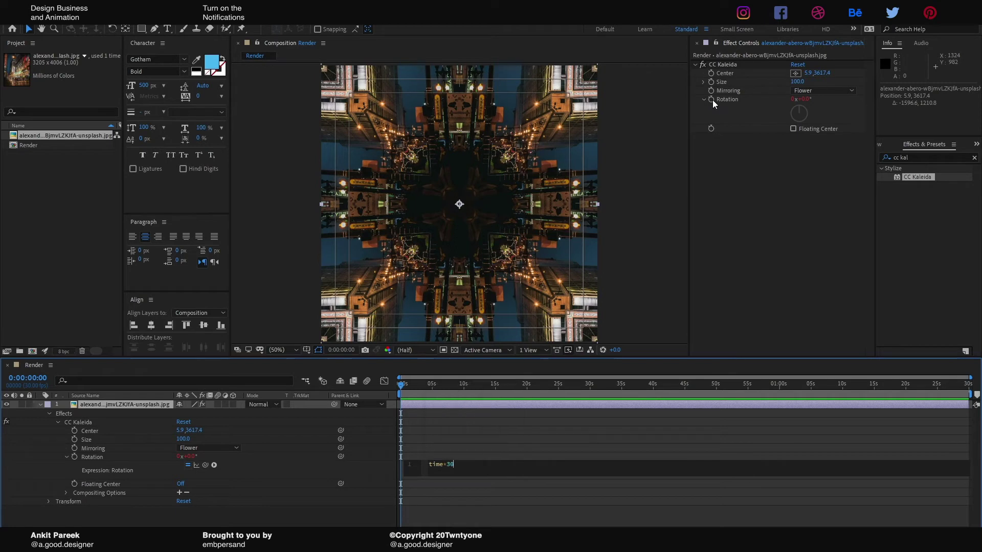
{"action": "key", "text": "KP_Enter"}
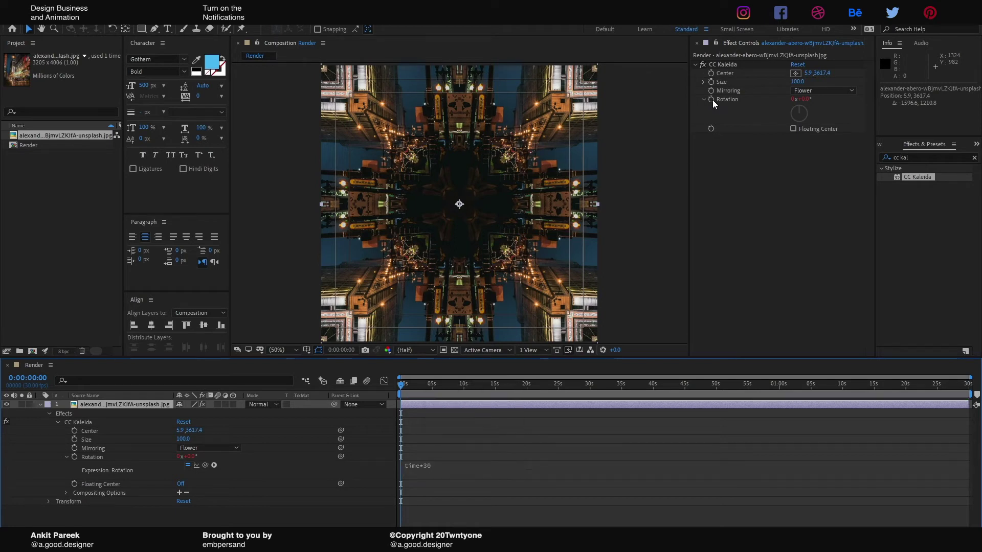
{"action": "key", "text": "space"}
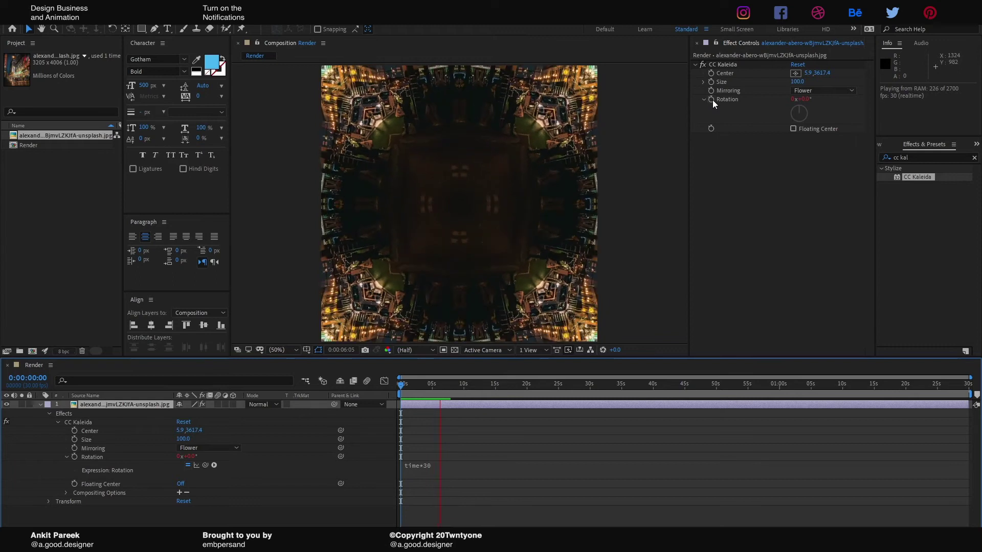
{"action": "key", "text": "space"}
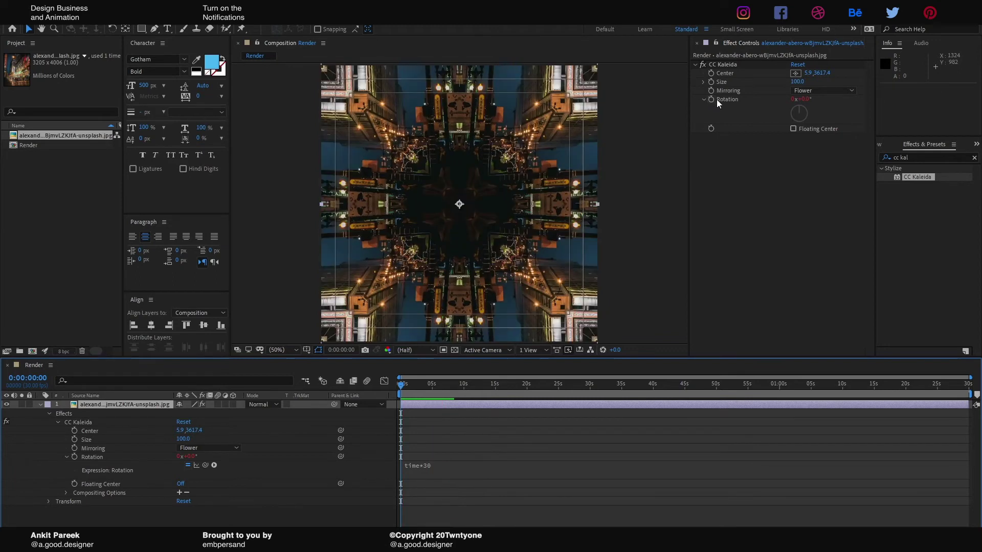
Switch CC Kaleida Mirroring to Starlish and preview the star-shaped pattern
{"action": "left_click", "coordinate": [826, 93]}
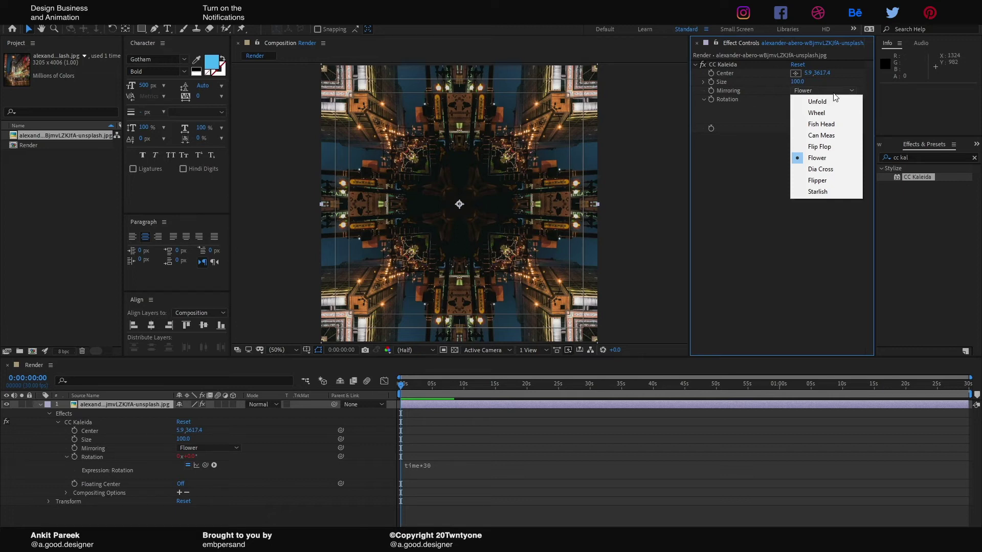
{"action": "left_click", "coordinate": [828, 192]}
{"action": "left_click", "coordinate": [676, 237]}
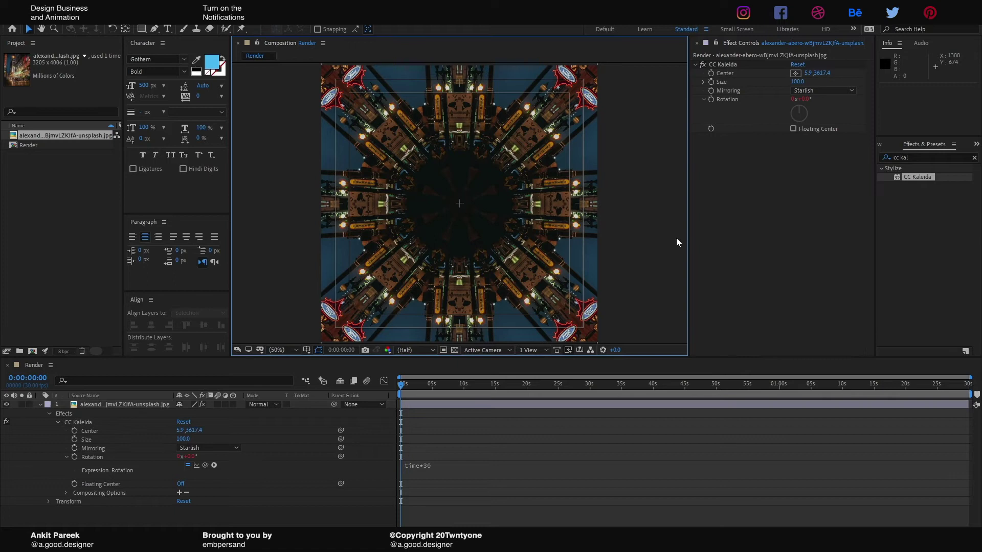
{"action": "key", "text": "space"}
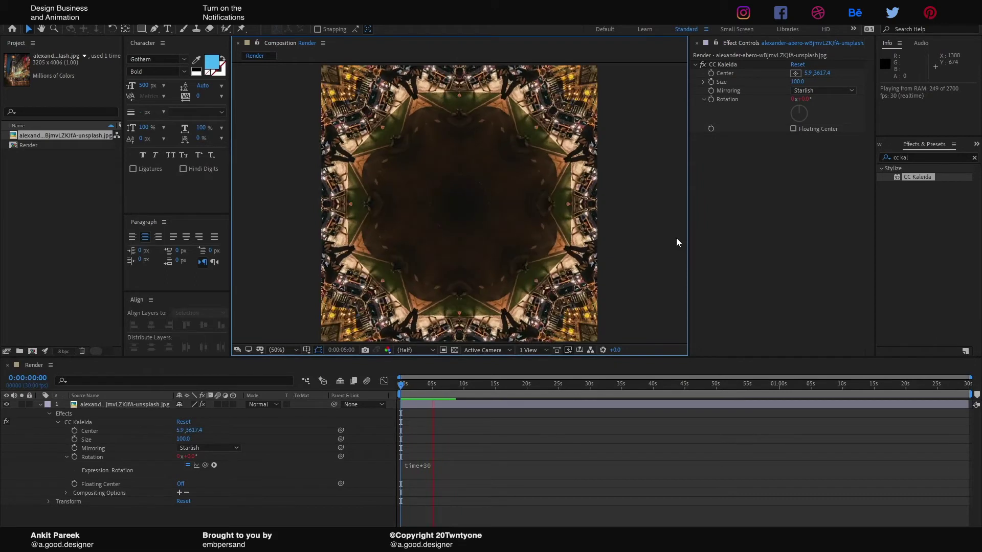
{"action": "key", "text": "space"}
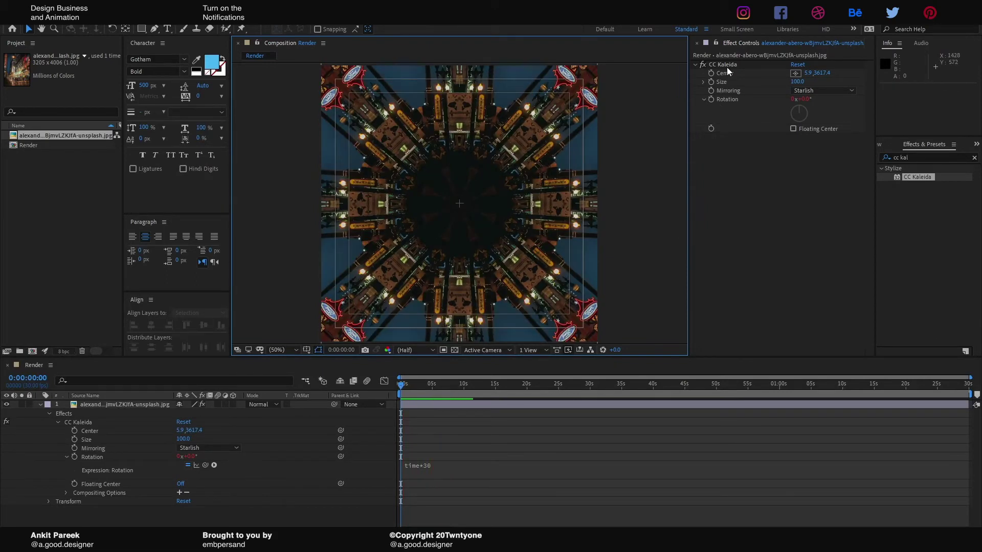
Move the CC Kaleida centre to 1596.6, 2014.9 and preview the resulting mandala
{"action": "left_click", "coordinate": [726, 71]}
{"action": "left_click_drag", "start_coordinate": [321, 341], "coordinate": [459, 205]}
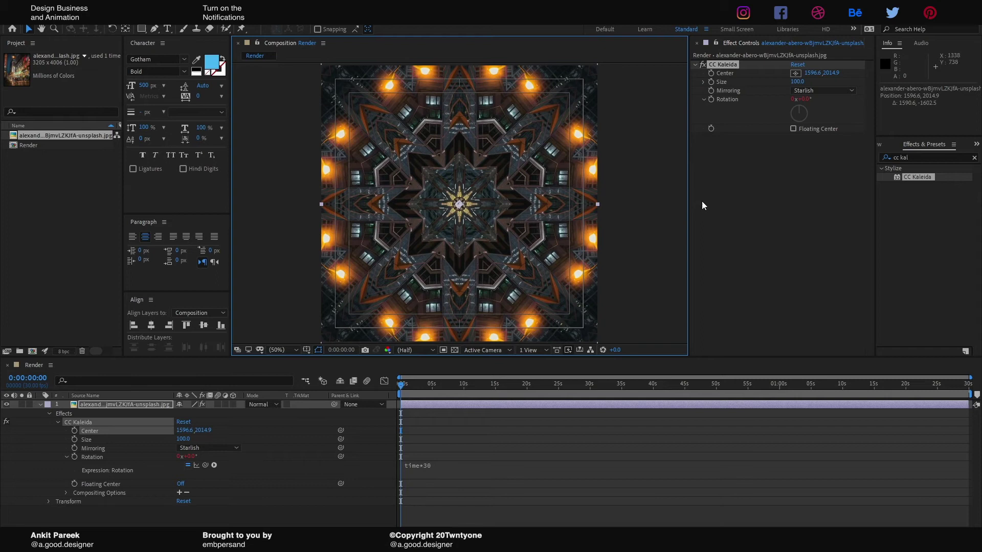
{"action": "left_click", "coordinate": [642, 210]}
{"action": "key", "text": "space"}
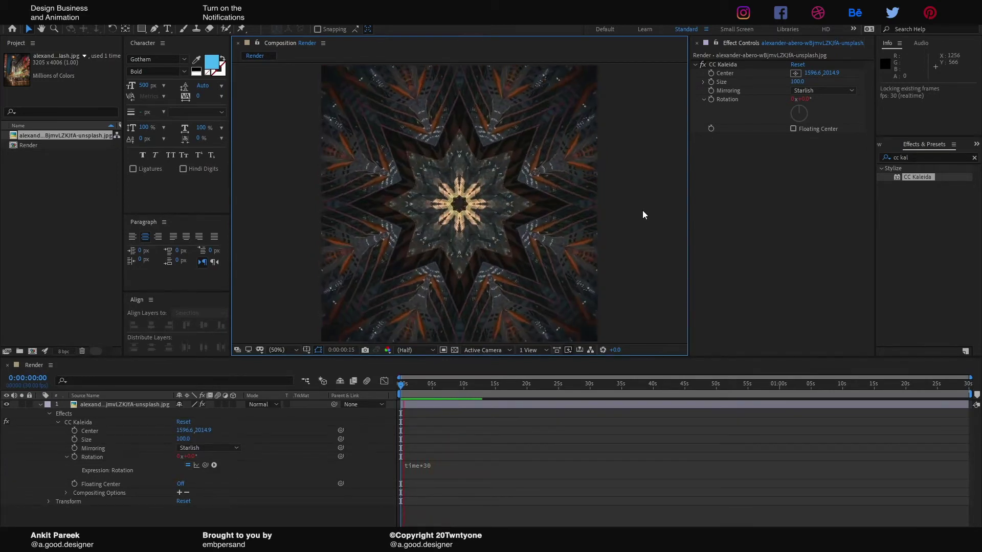
{"action": "key", "text": "space"}
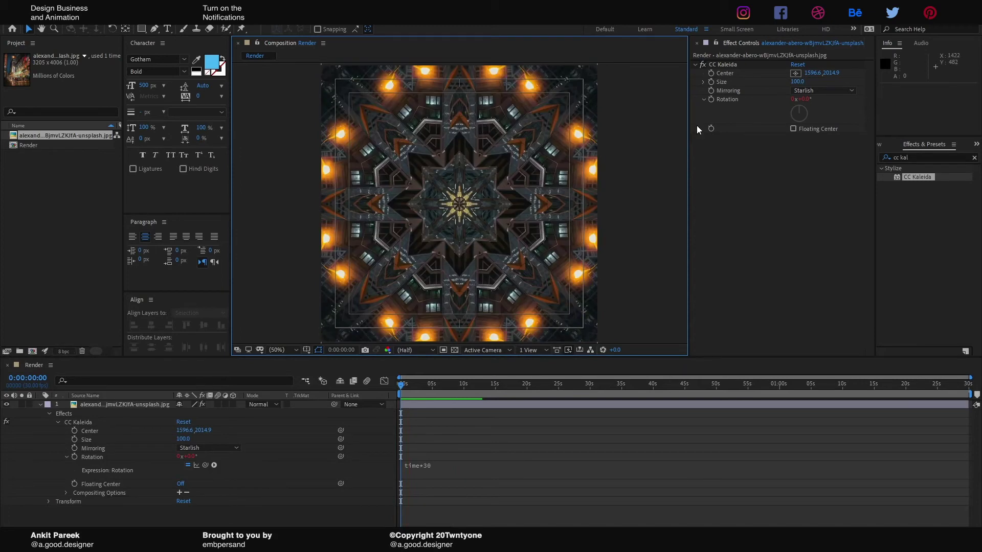
Apply CC Radial Fast Blur to the photo layer
{"action": "left_click", "coordinate": [974, 157]}
{"action": "left_click", "coordinate": [920, 158]}
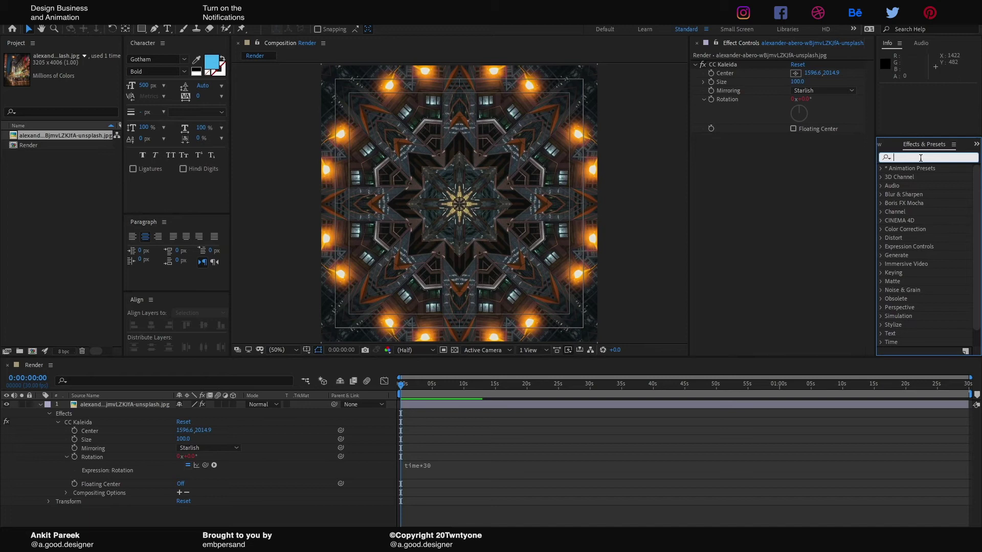
{"action": "type", "text": "cc radial"}
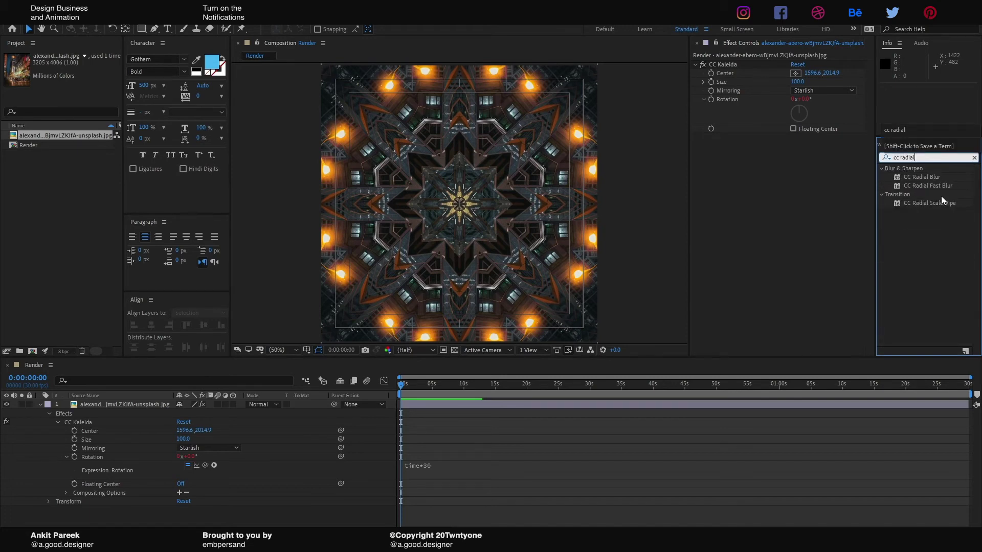
{"action": "left_click_drag", "start_coordinate": [933, 188], "coordinate": [797, 188]}
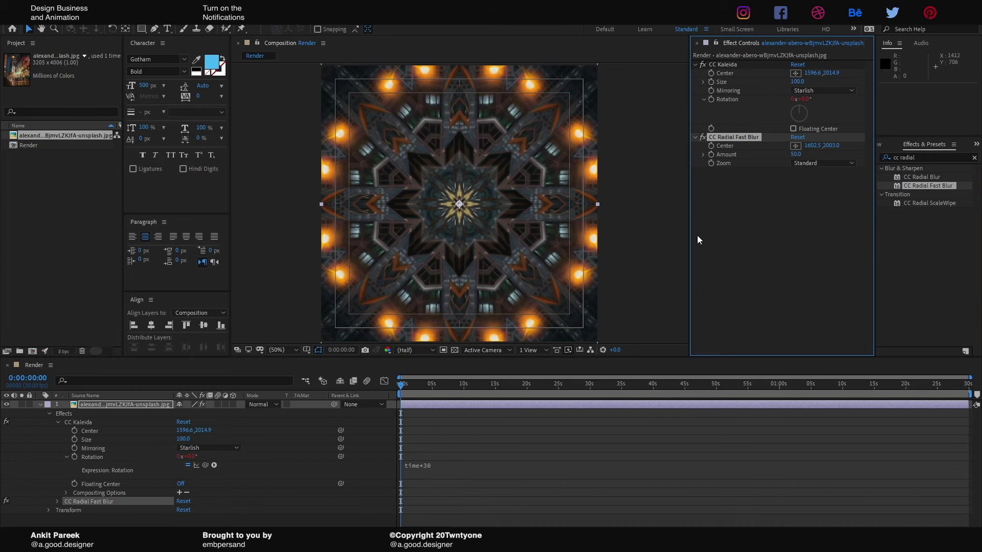
Set the blur's Zoom to Brightest and Amount to 75, then preview the glow
{"action": "left_click", "coordinate": [833, 164]}
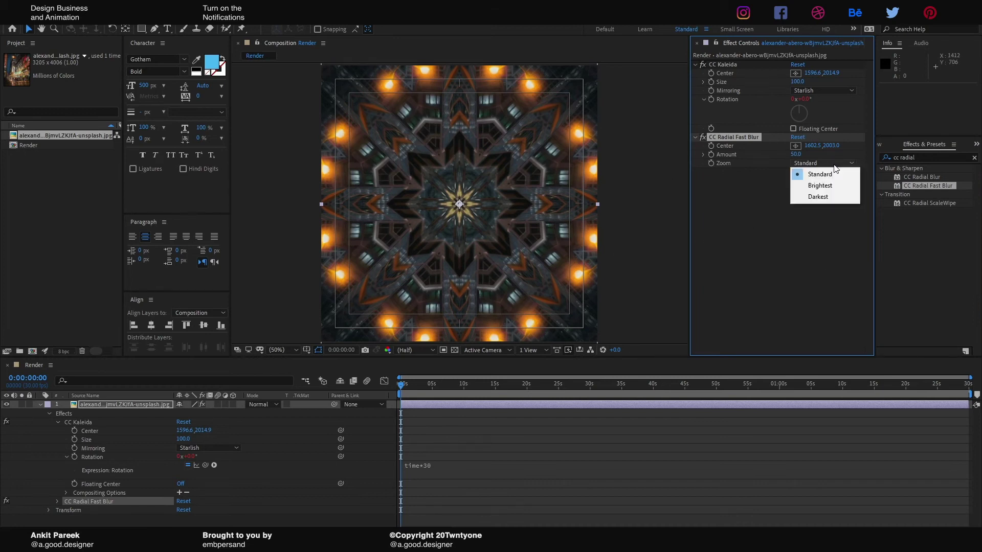
{"action": "left_click", "coordinate": [831, 190]}
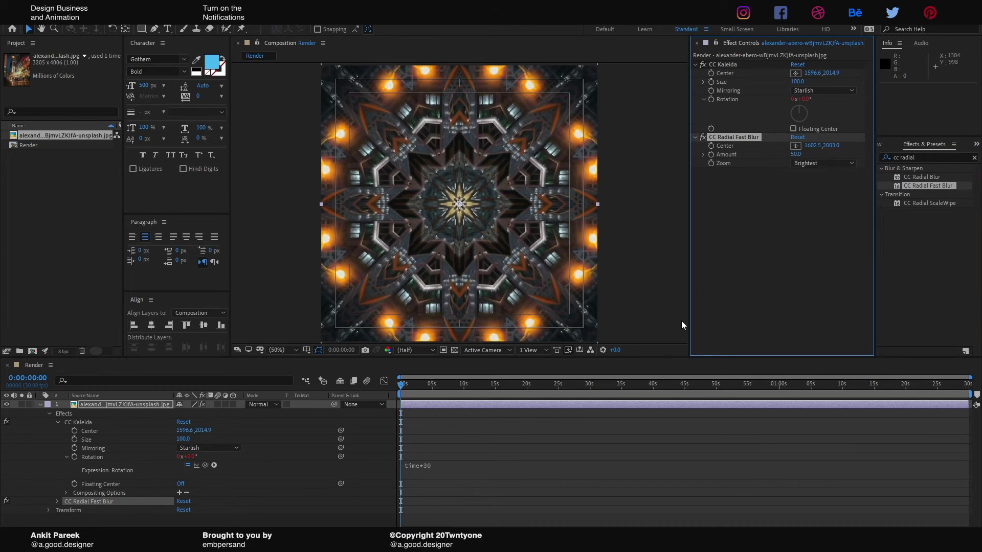
{"action": "left_click", "coordinate": [796, 155]}
{"action": "type", "text": "75"}
{"action": "key", "text": "Return"}
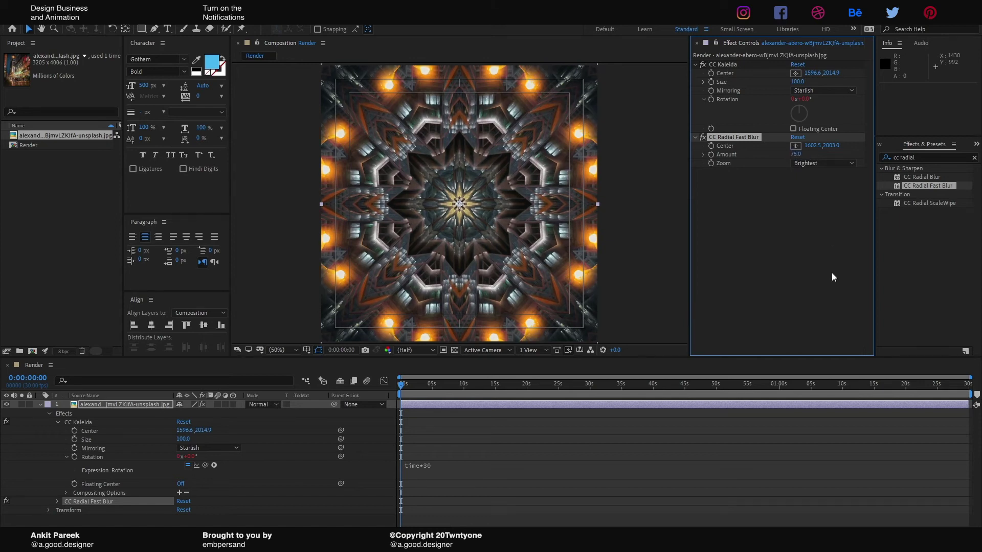
{"action": "key", "text": "space"}
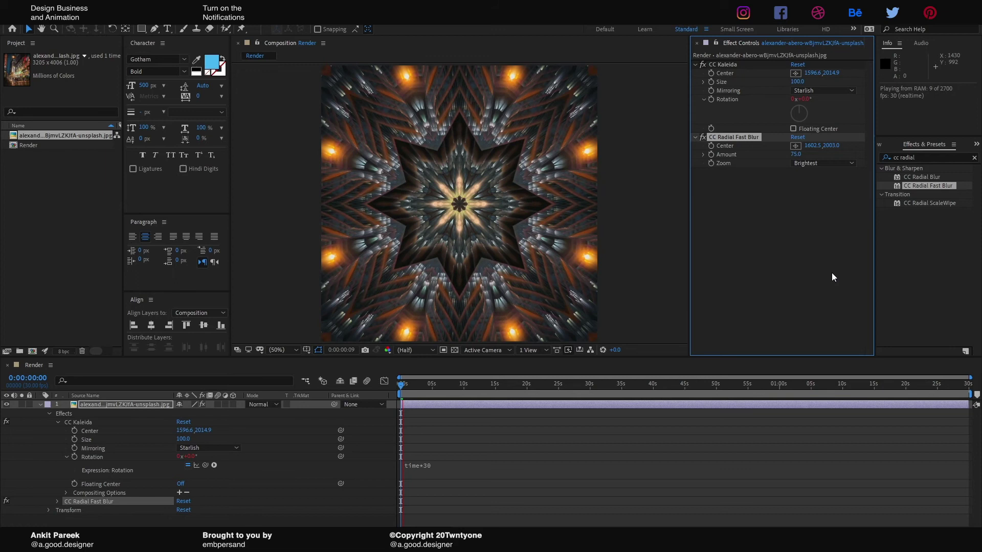